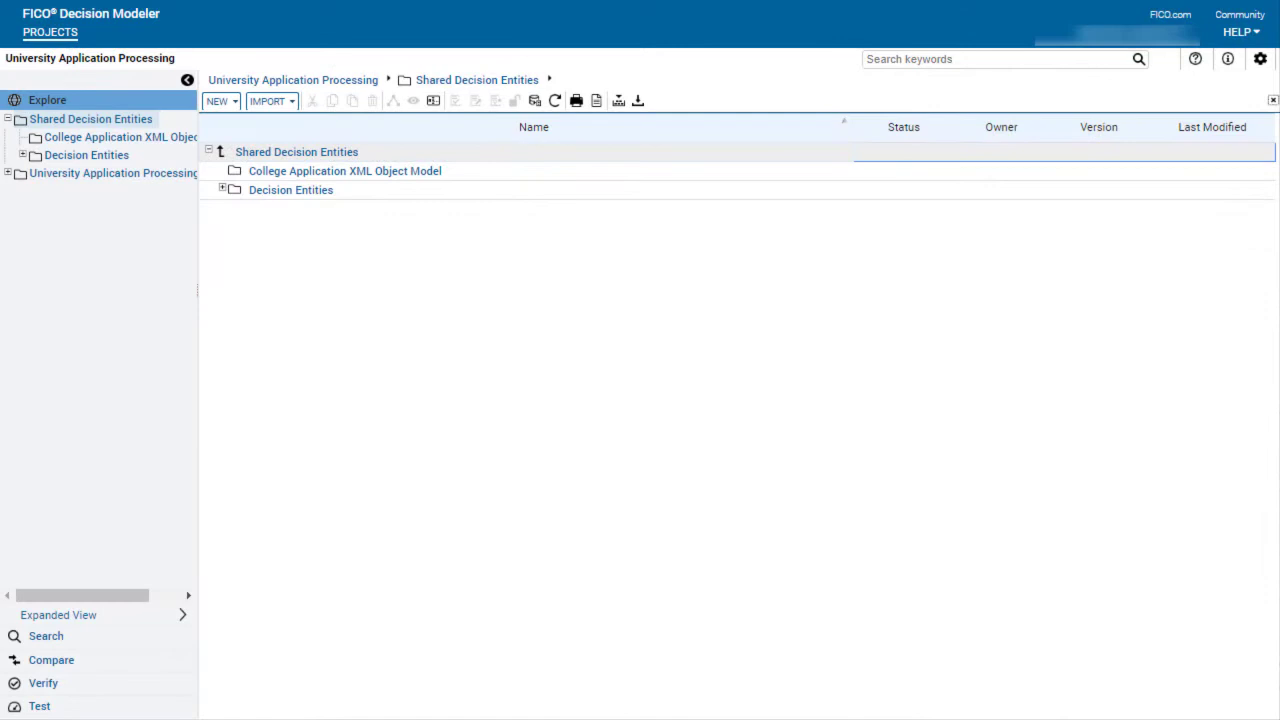
# Open Decision Testing and target the University_Application_Processing(CollegeApplication) entry point
pyautogui.click(45, 706)
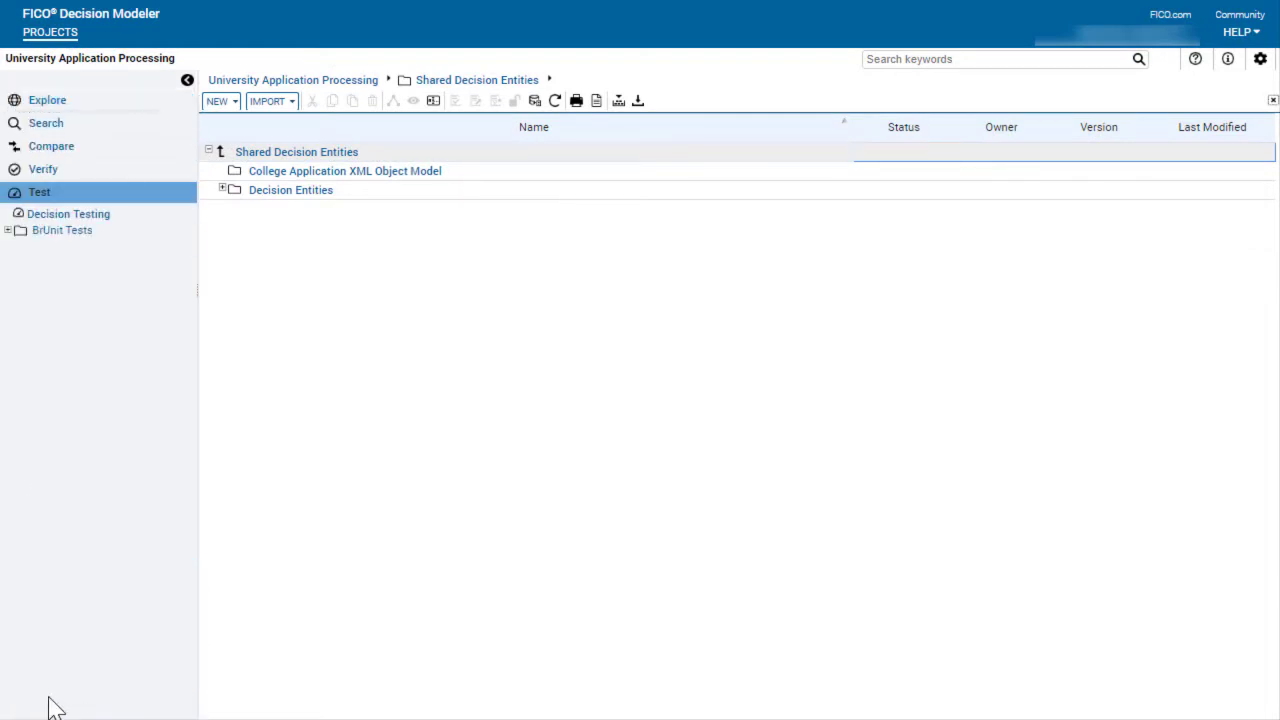
pyautogui.click(67, 218)
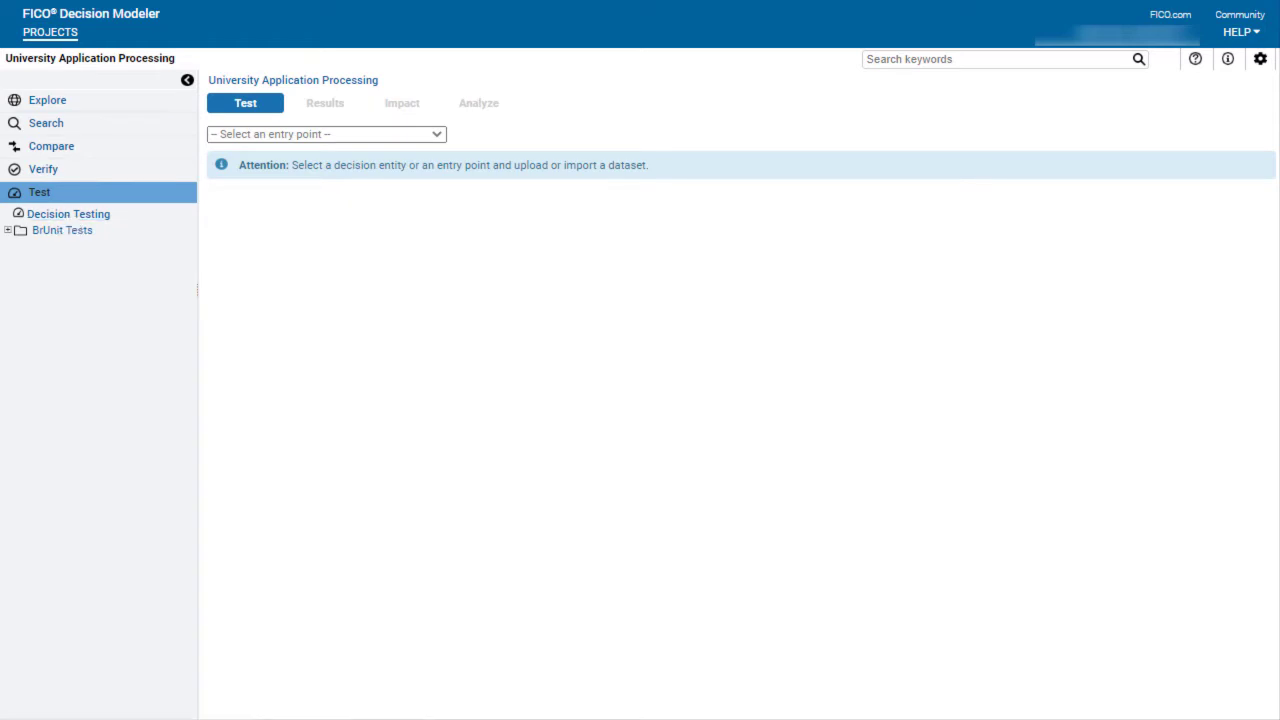
pyautogui.click(315, 138)
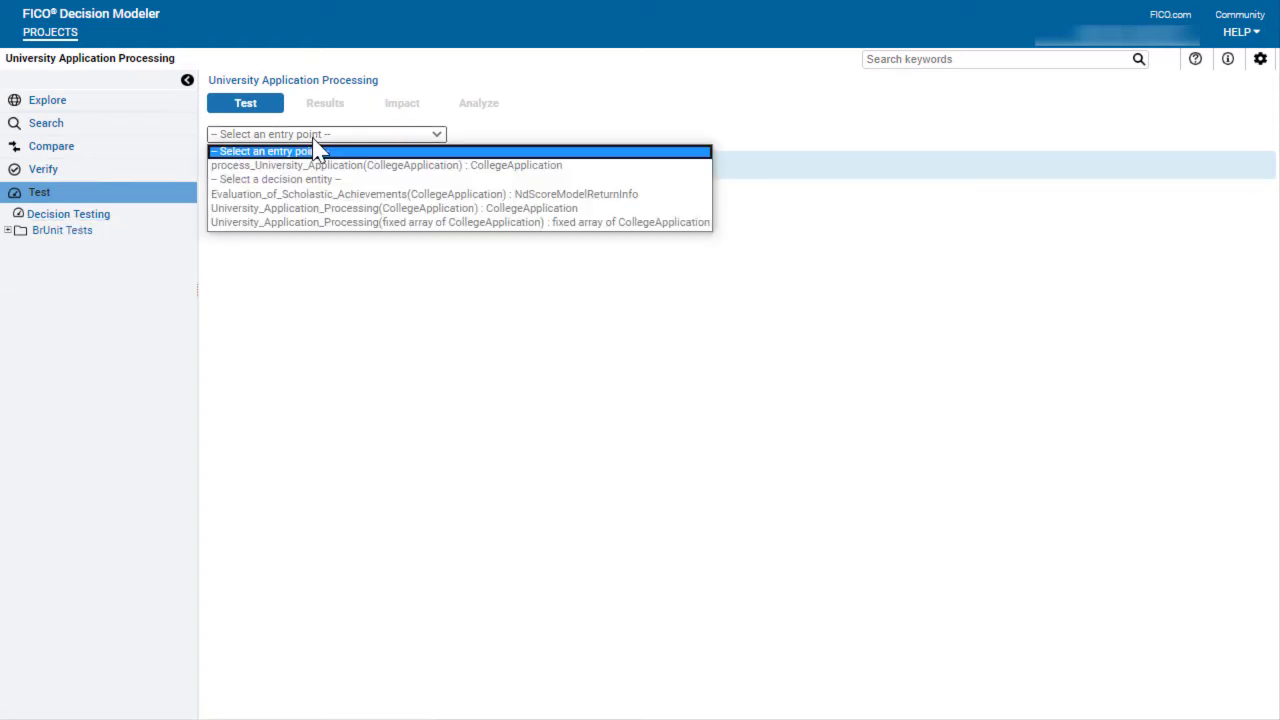
pyautogui.click(322, 210)
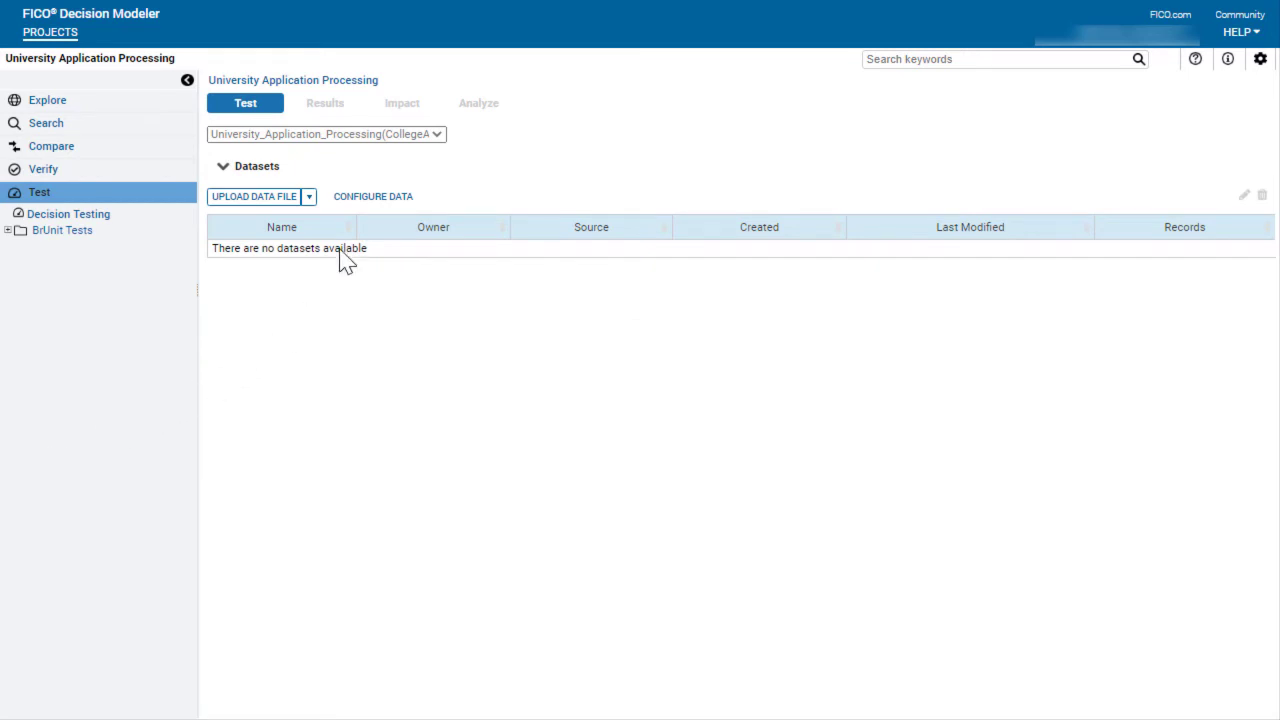
# Add applicationFeePaid, applPackageComplete and classRank from triggerEvent > Applicant as test input columns
pyautogui.click(378, 198)
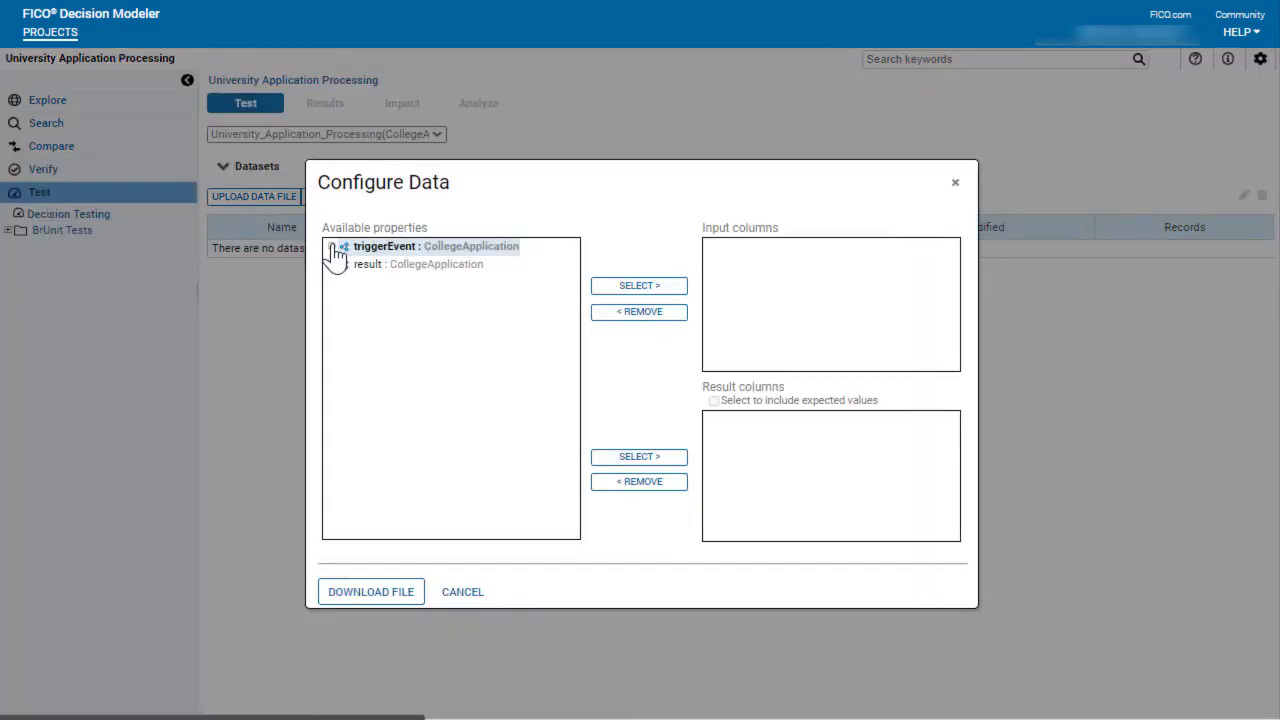
pyautogui.click(331, 247)
pyautogui.click(347, 264)
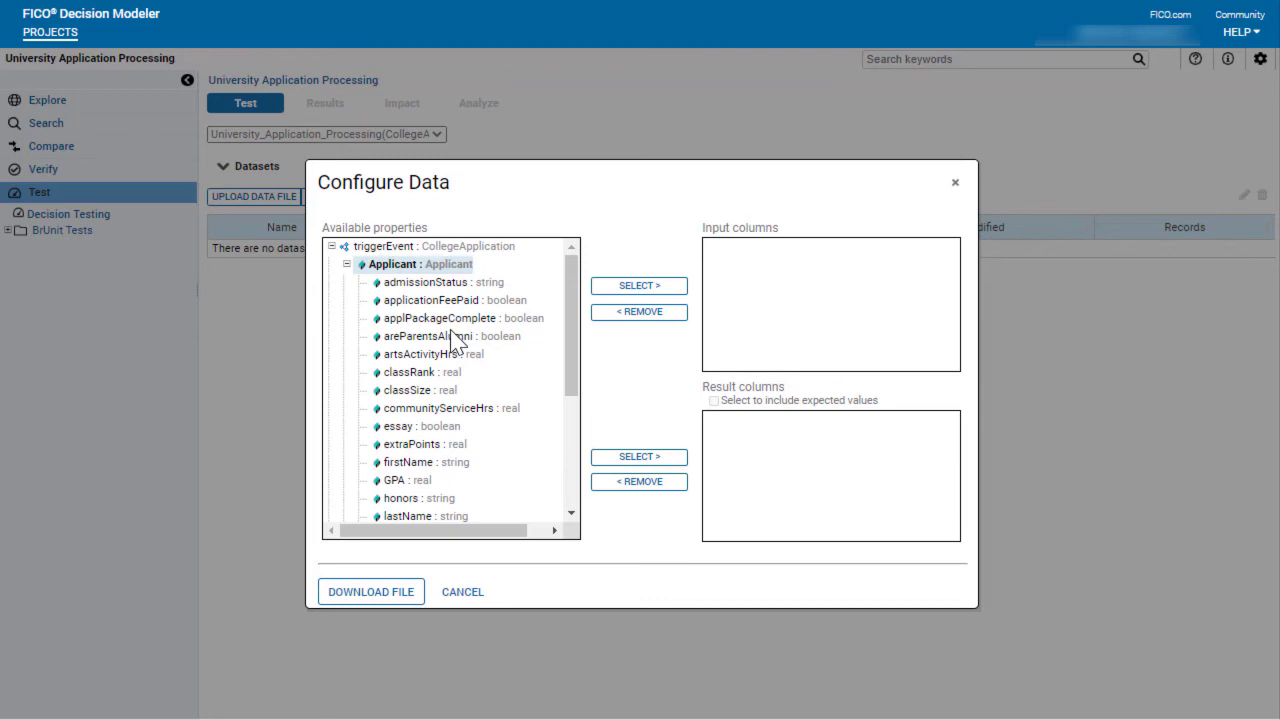
pyautogui.click(470, 302)
pyautogui.click(622, 290)
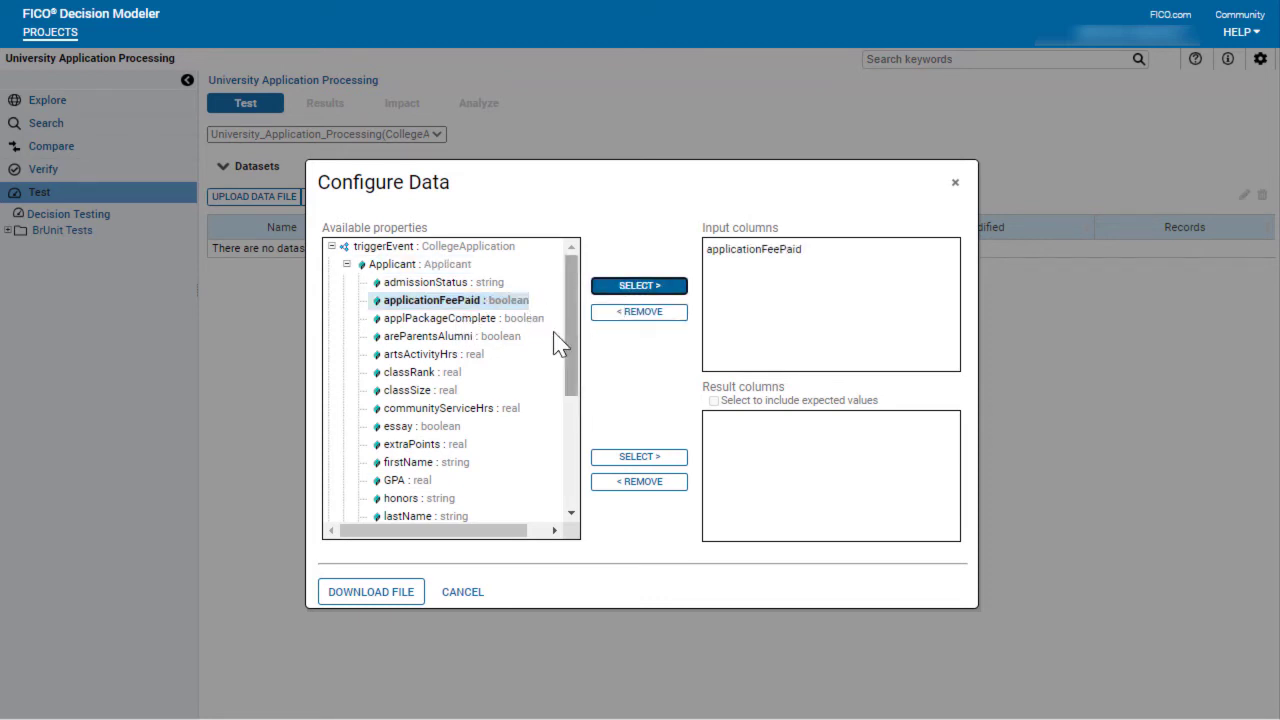
pyautogui.click(460, 318)
pyautogui.click(625, 286)
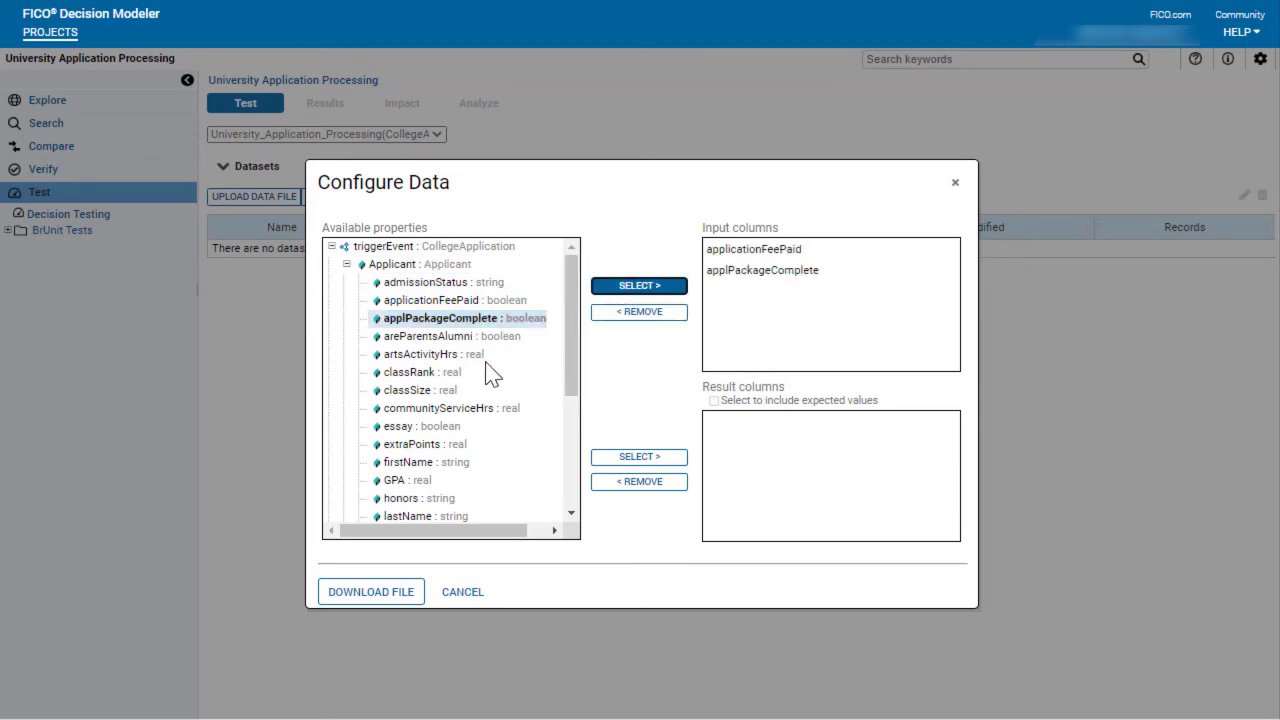
pyautogui.click(458, 375)
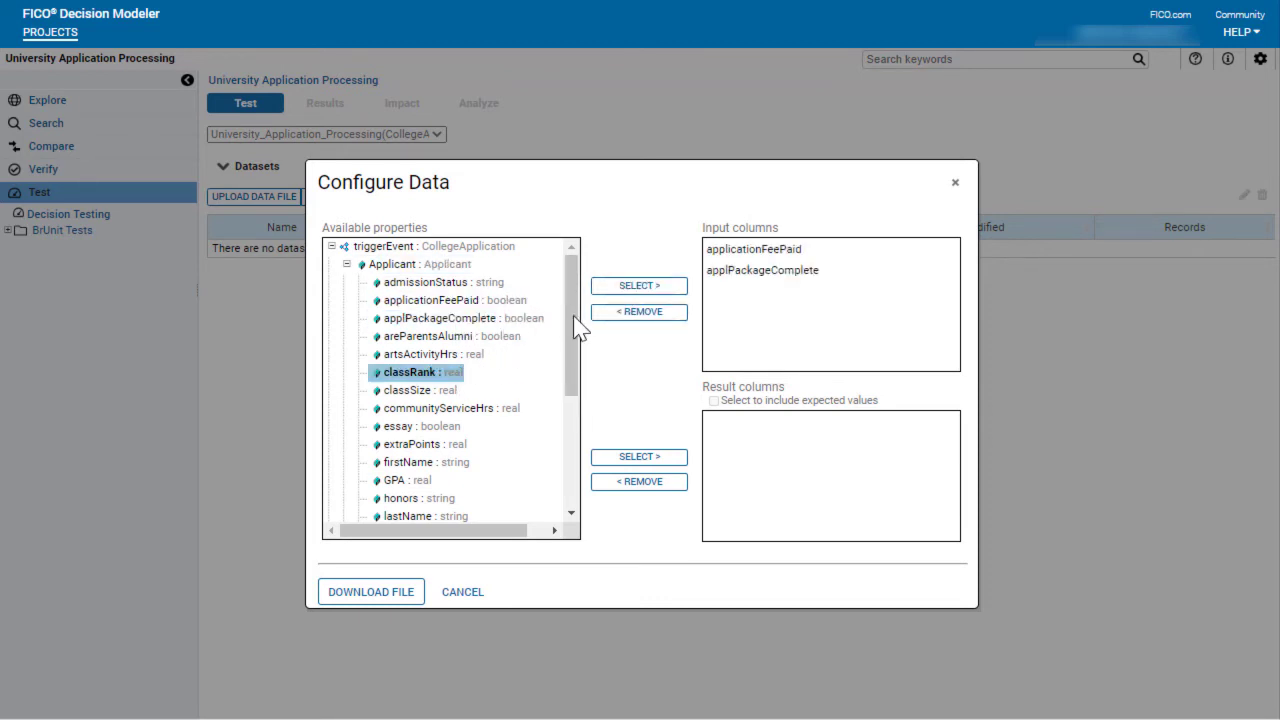
pyautogui.click(621, 290)
# Add admissionStatus, GPA and SATscore as result columns, with expected values for GPA and SATscore
pyautogui.scroll(-5, 500, 452)
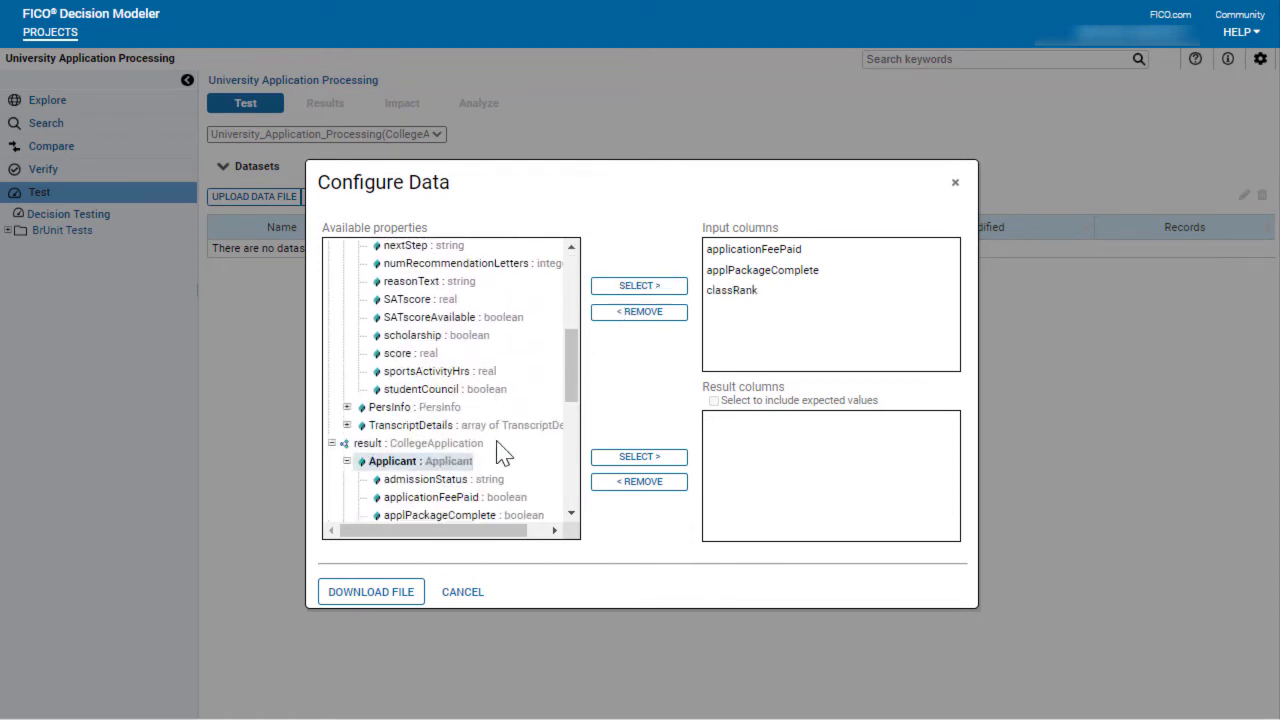
pyautogui.scroll(-3, 500, 452)
pyautogui.click(462, 369)
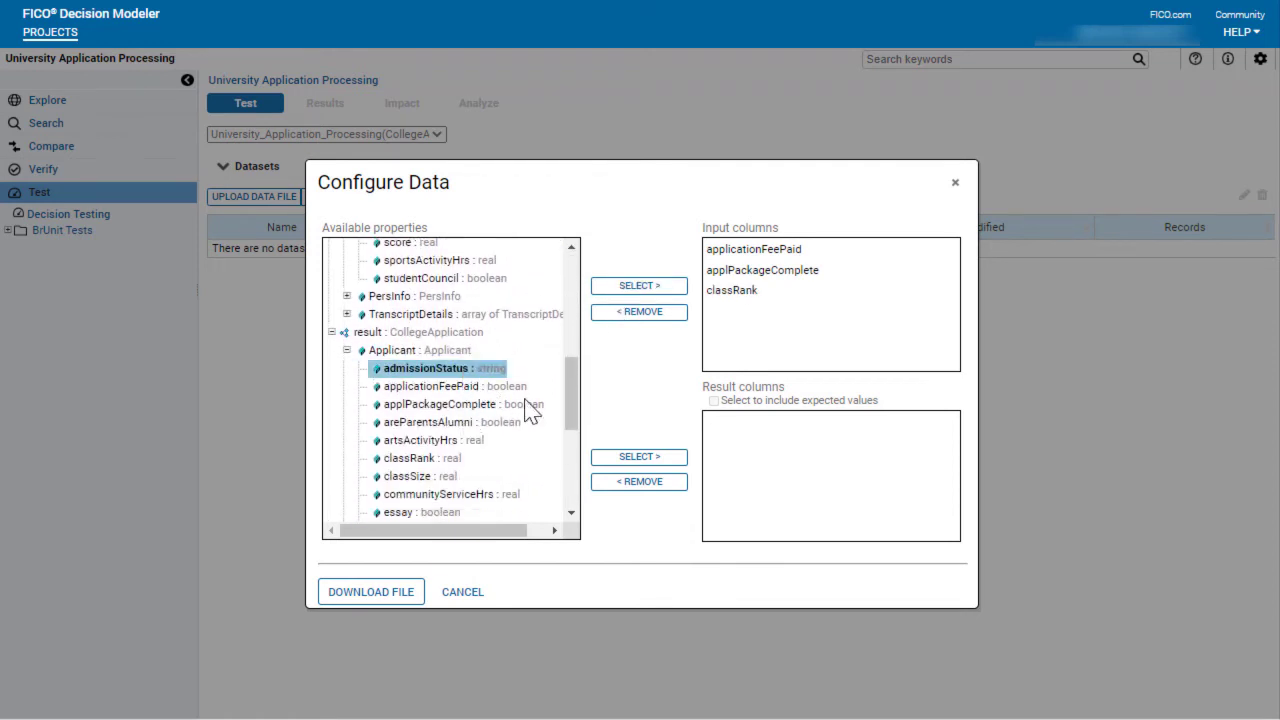
pyautogui.click(636, 462)
pyautogui.scroll(-5, 457, 443)
pyautogui.click(430, 381)
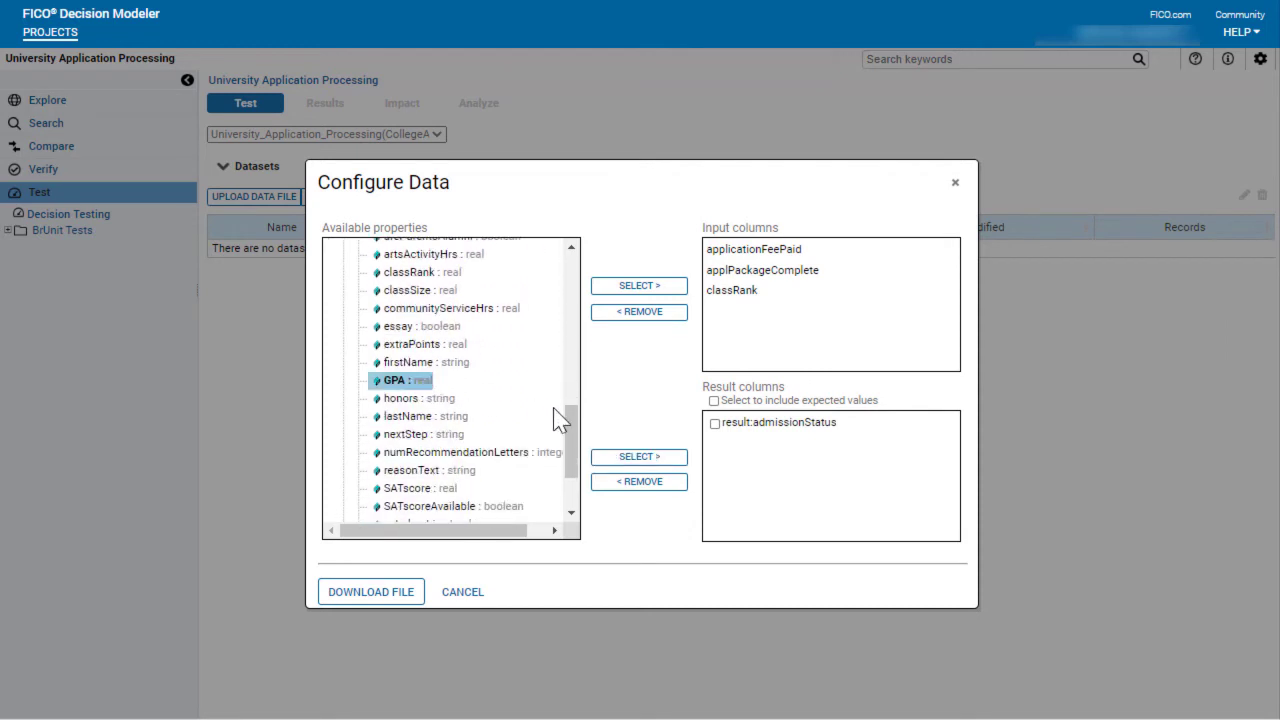
pyautogui.click(630, 460)
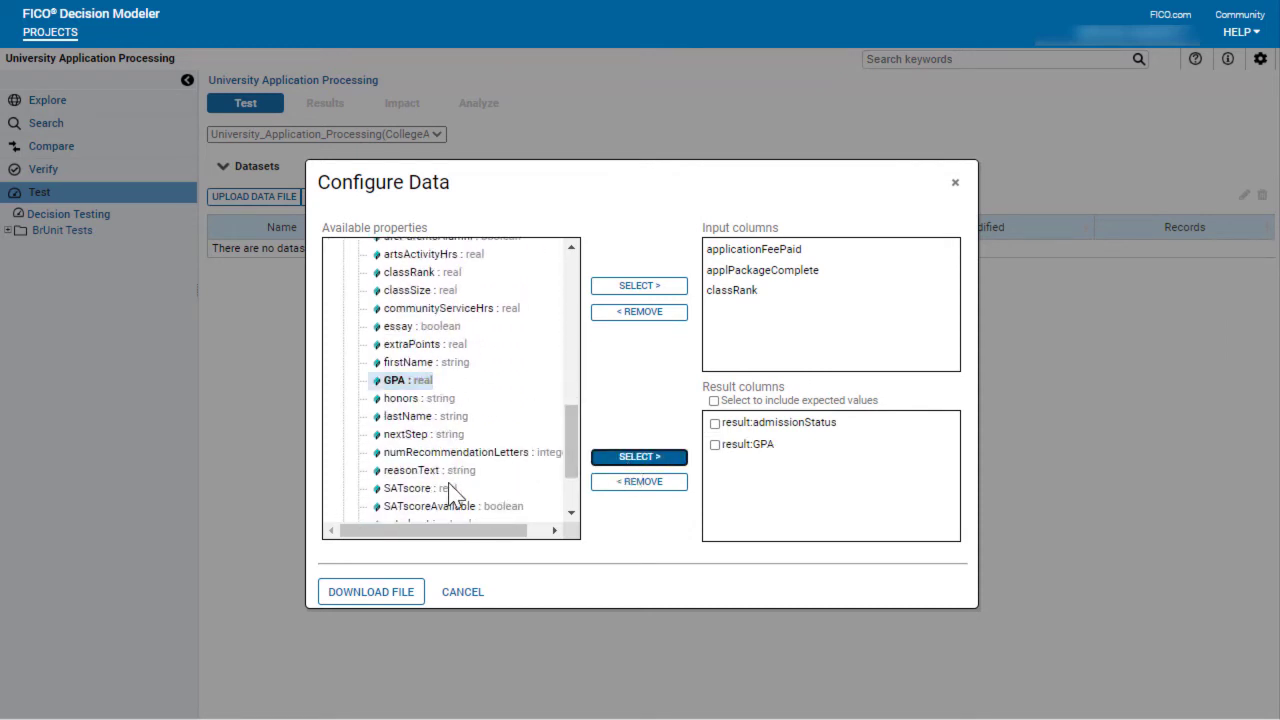
pyautogui.click(449, 488)
pyautogui.click(605, 460)
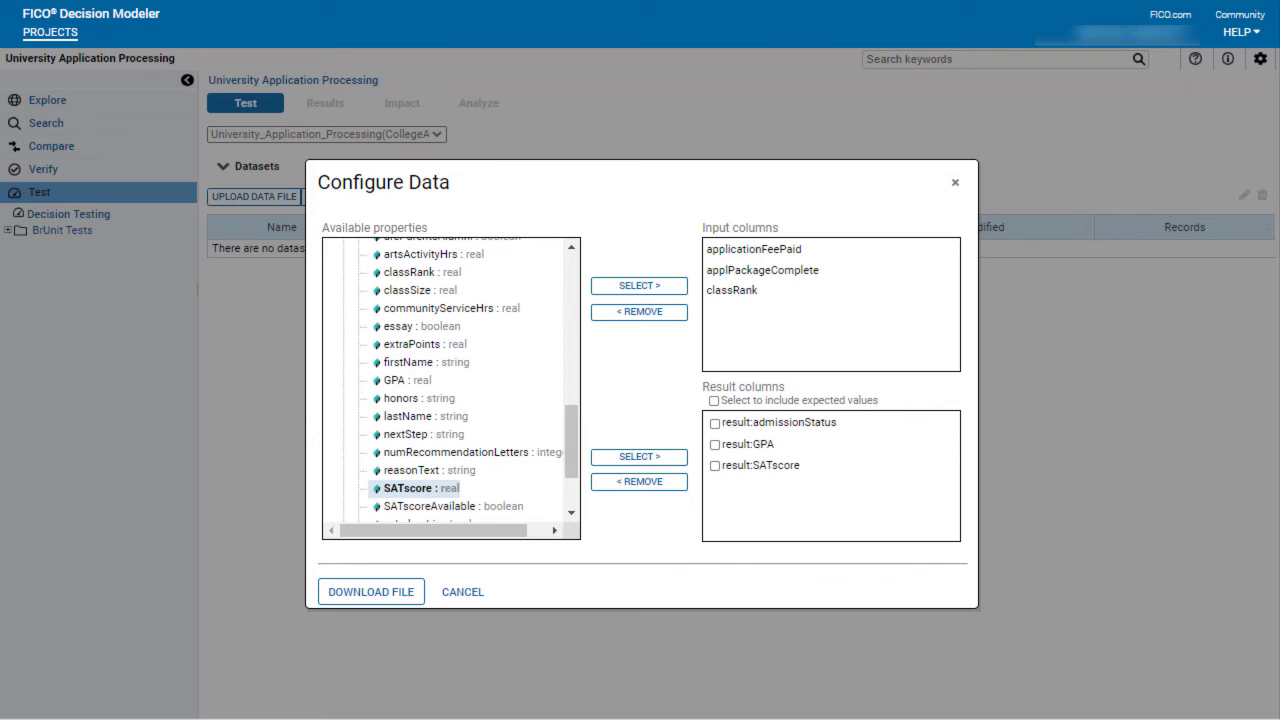
pyautogui.click(715, 466)
pyautogui.click(715, 444)
# Download the data template, upload UniversityApplicationProcessingtestData, and run the test on its 7 records
pyautogui.click(365, 596)
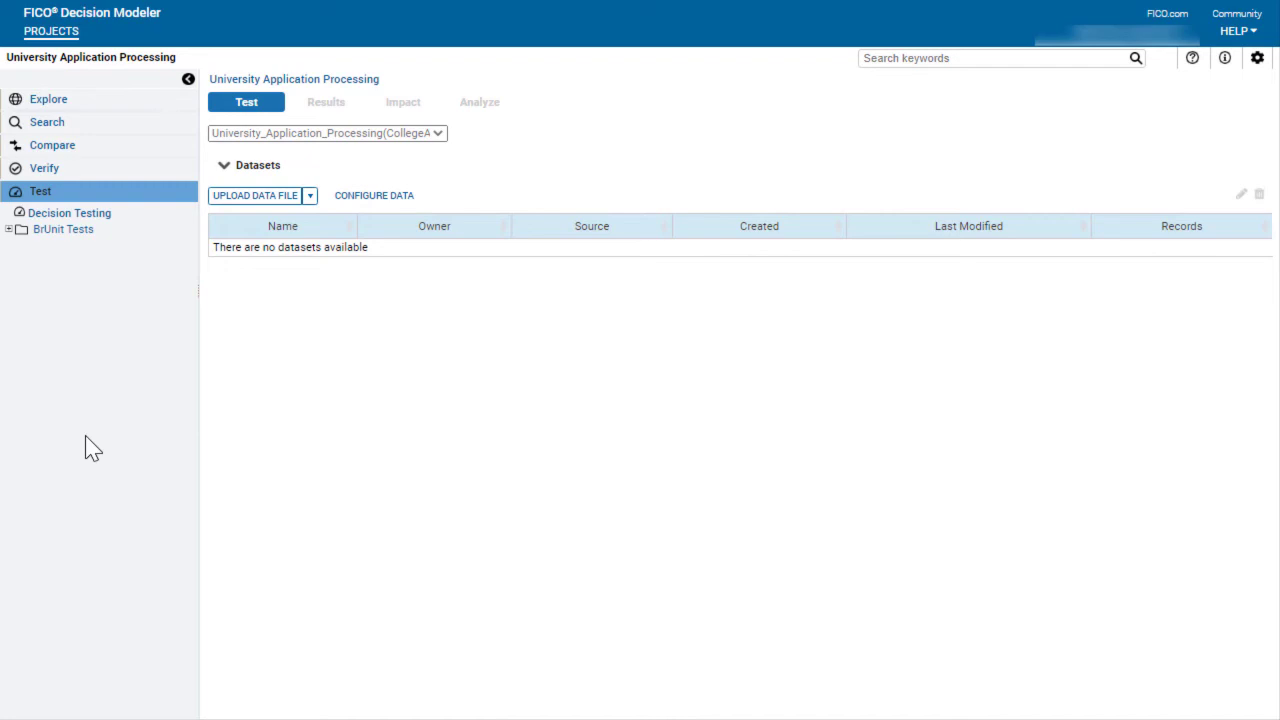
pyautogui.click(312, 200)
pyautogui.click(309, 227)
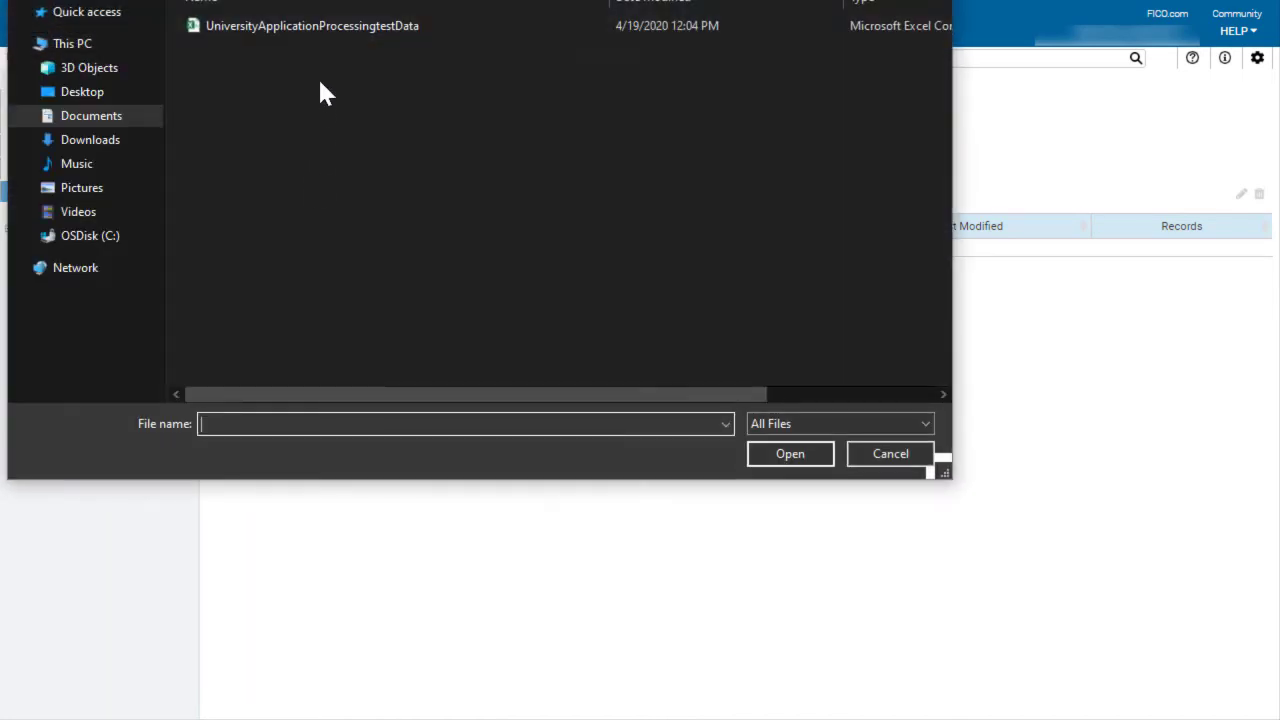
pyautogui.click(334, 27)
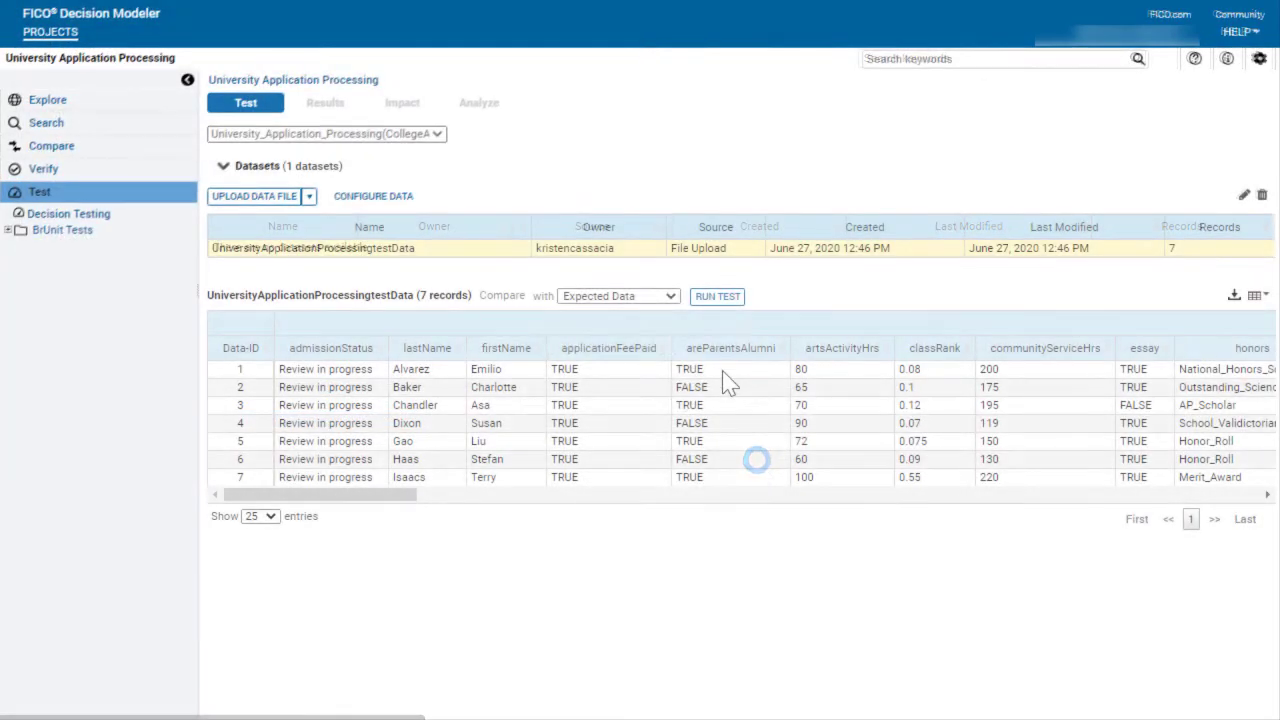
pyautogui.click(718, 299)
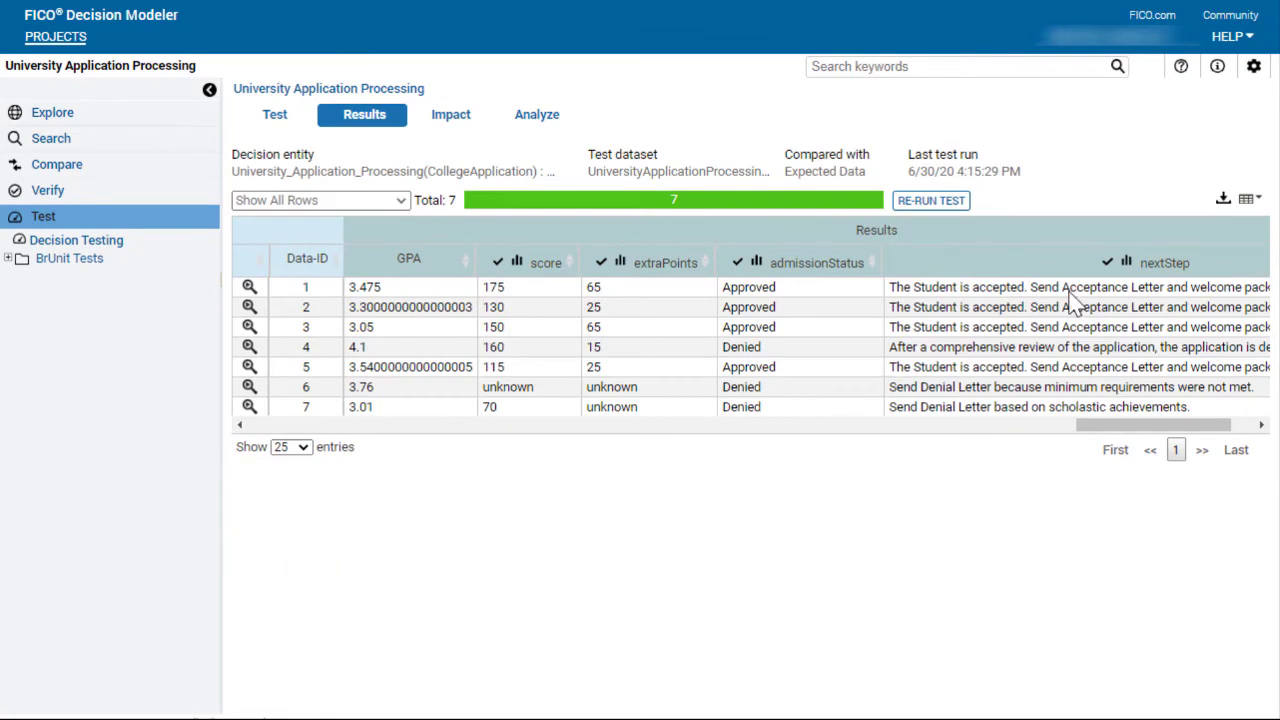
# Hide the result:GPA and result:score columns from the Results table
pyautogui.click(1248, 205)
pyautogui.scroll(-10, 1137, 323)
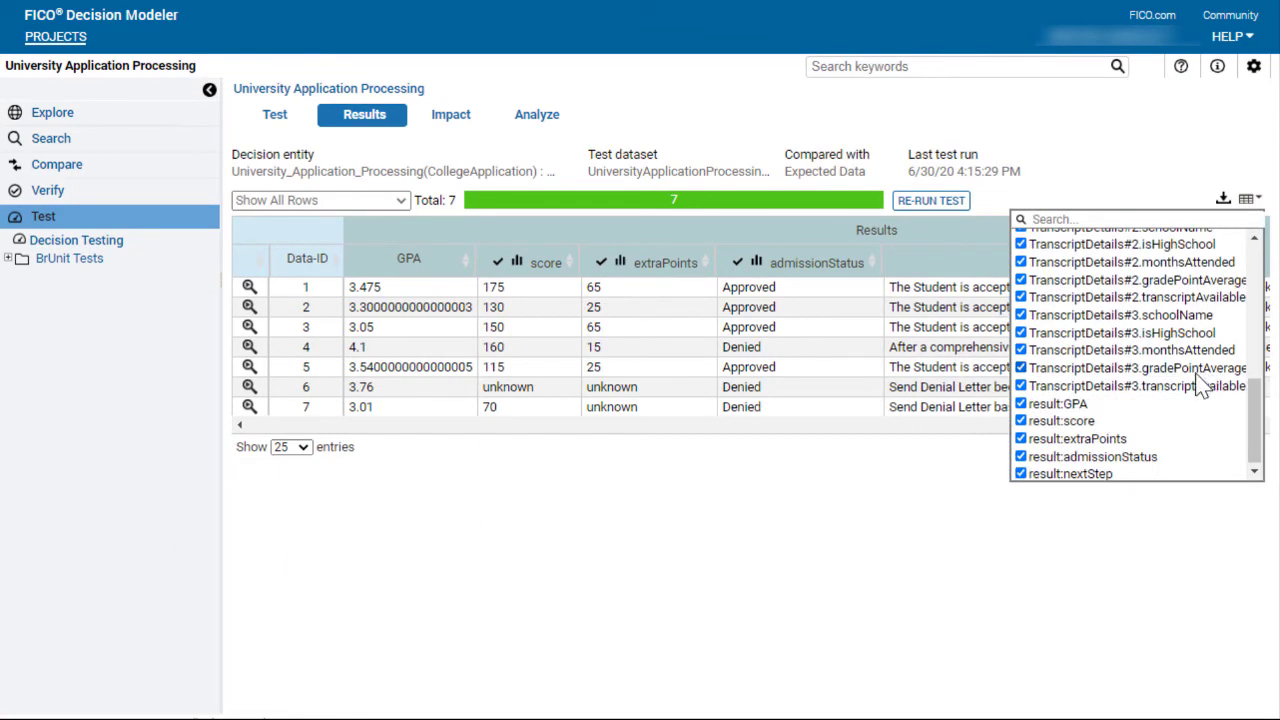
pyautogui.click(1020, 404)
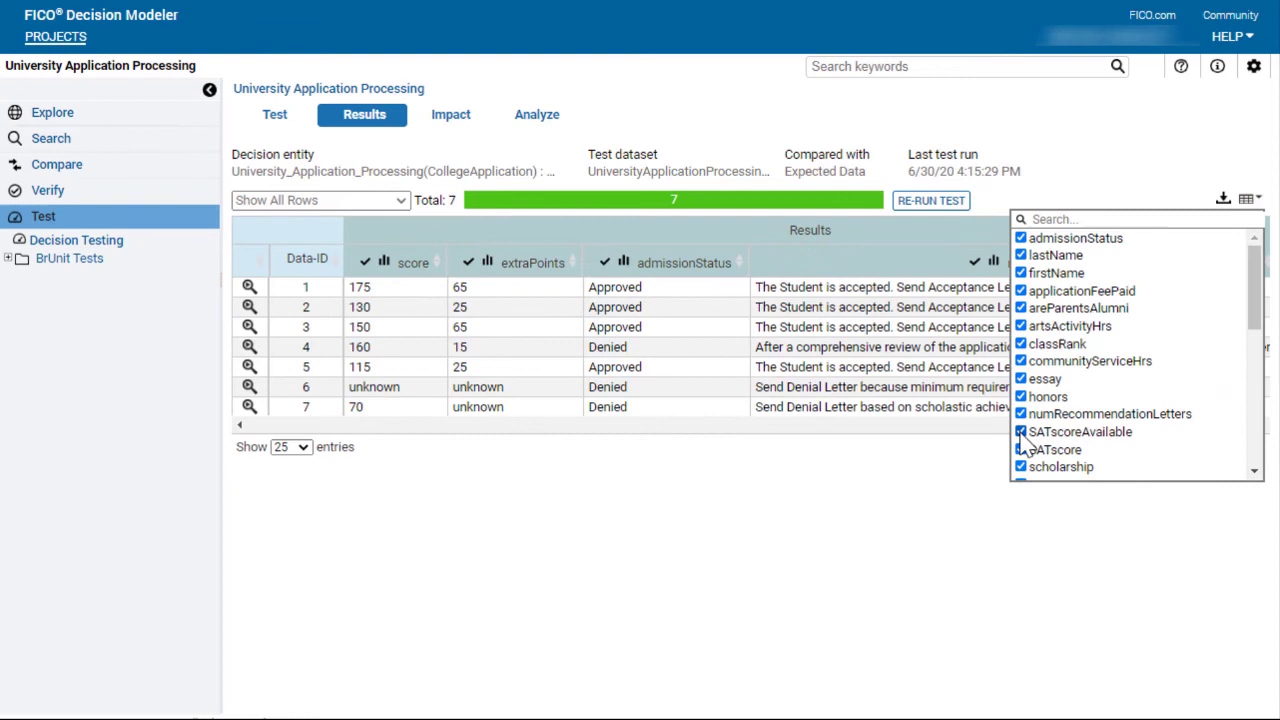
pyautogui.scroll(-10, 1022, 430)
pyautogui.click(1020, 420)
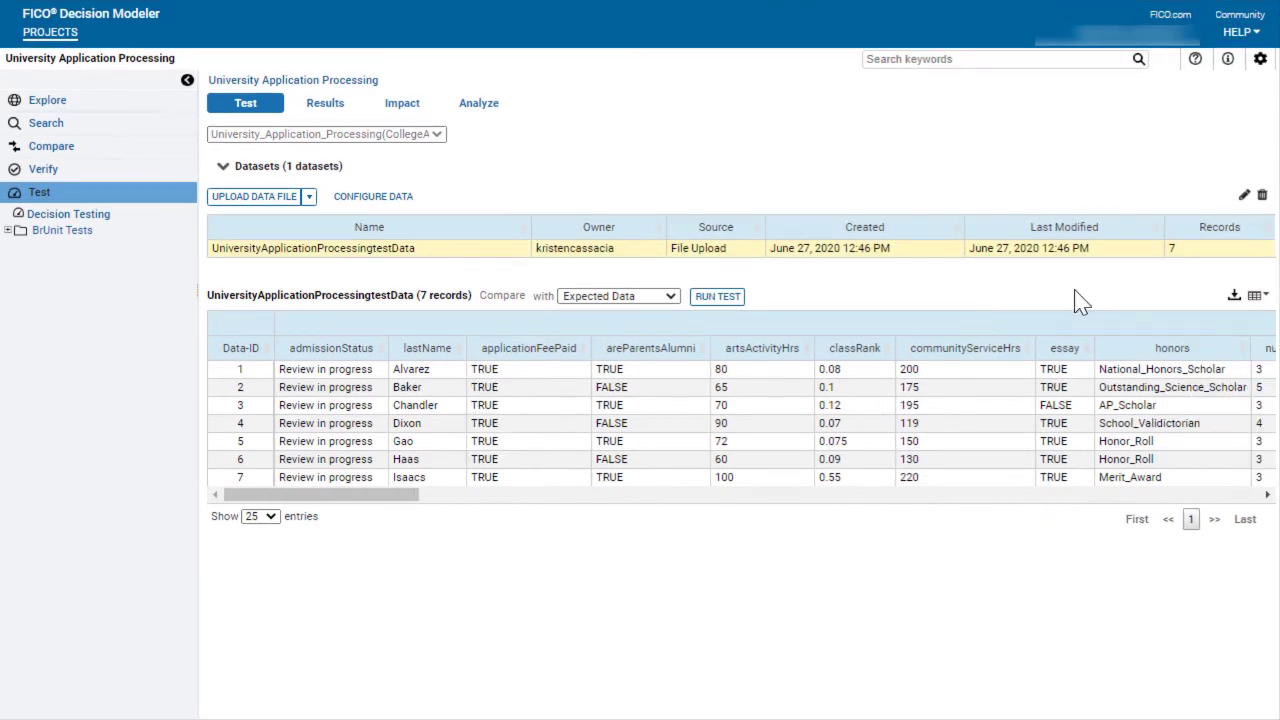
# Open the Learn About Decision Modeler tutorials page from the Help menu
pyautogui.click(1237, 34)
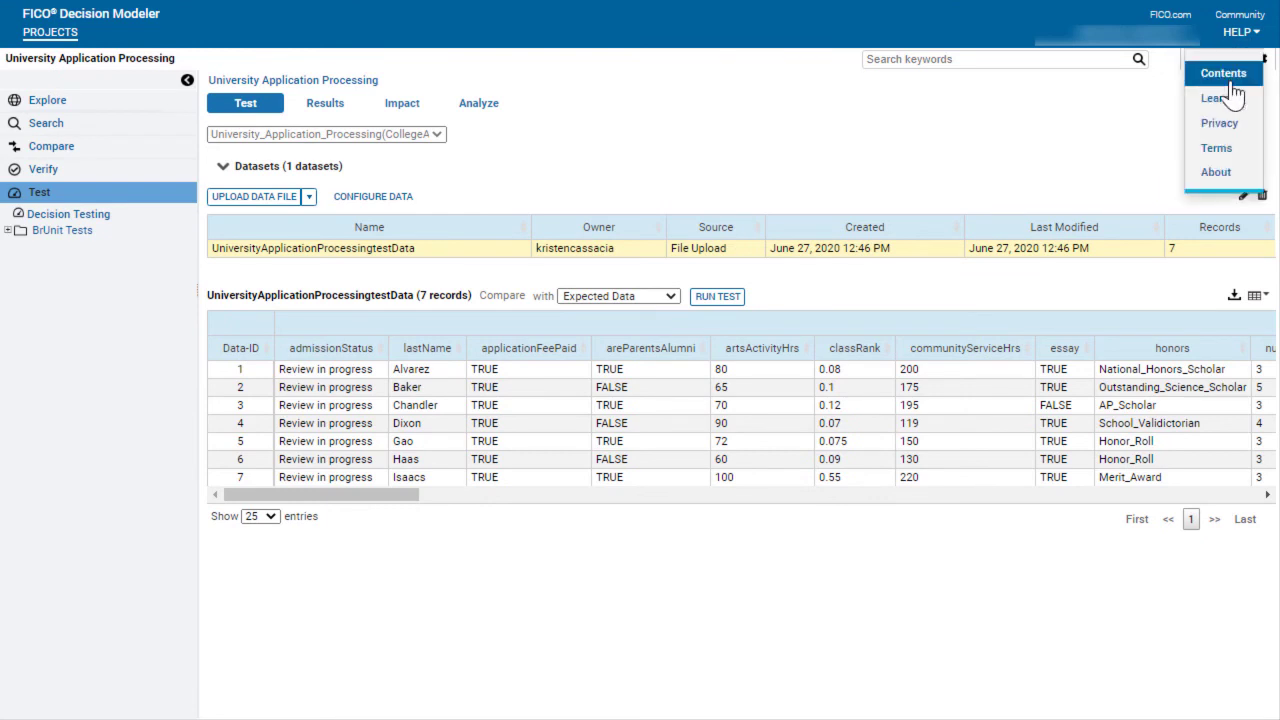
pyautogui.click(1224, 94)
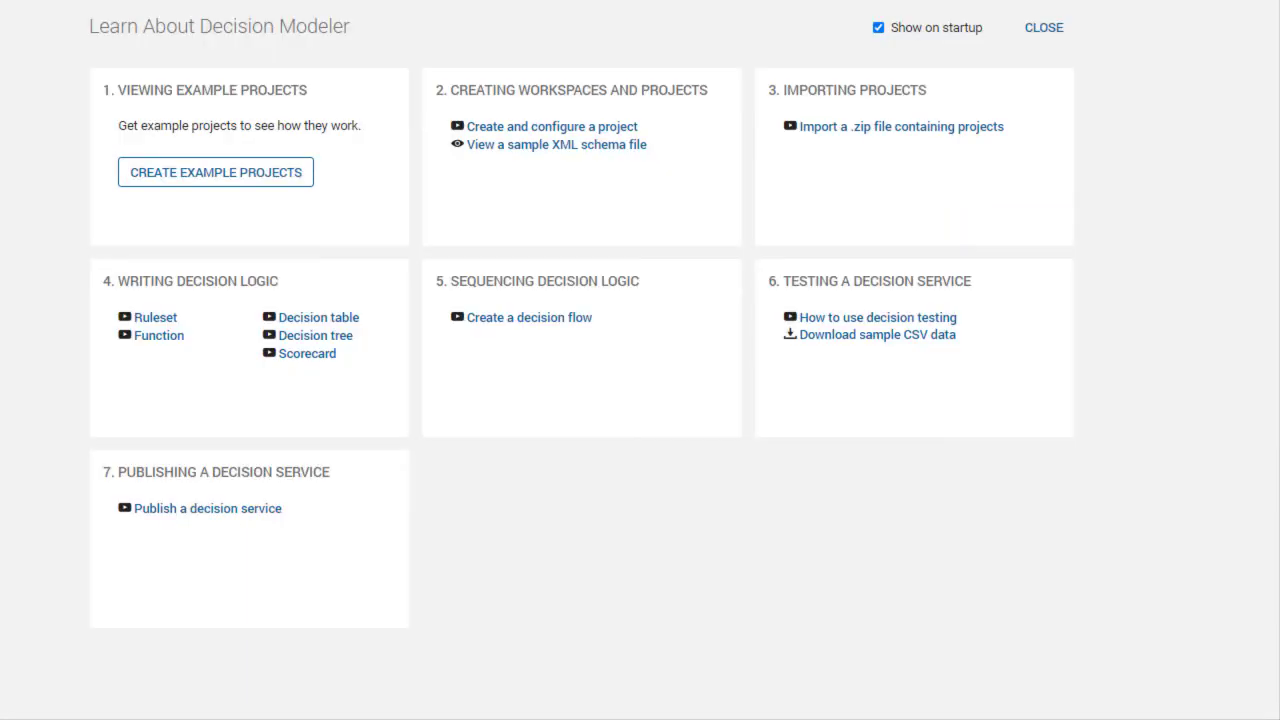